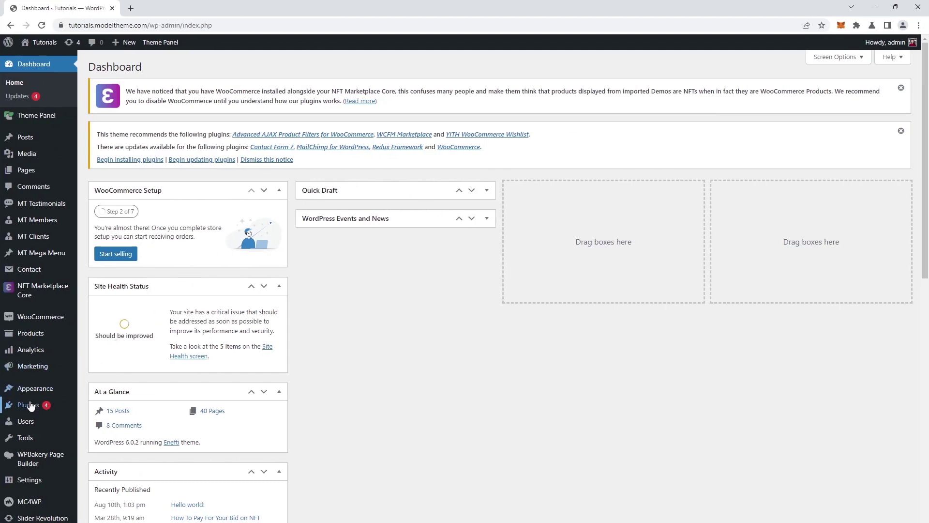
# - Begin a plugin zip upload and pick mt_metamask_auth_package.zip from Desktop\video
pyautogui.moveTo(72, 405)
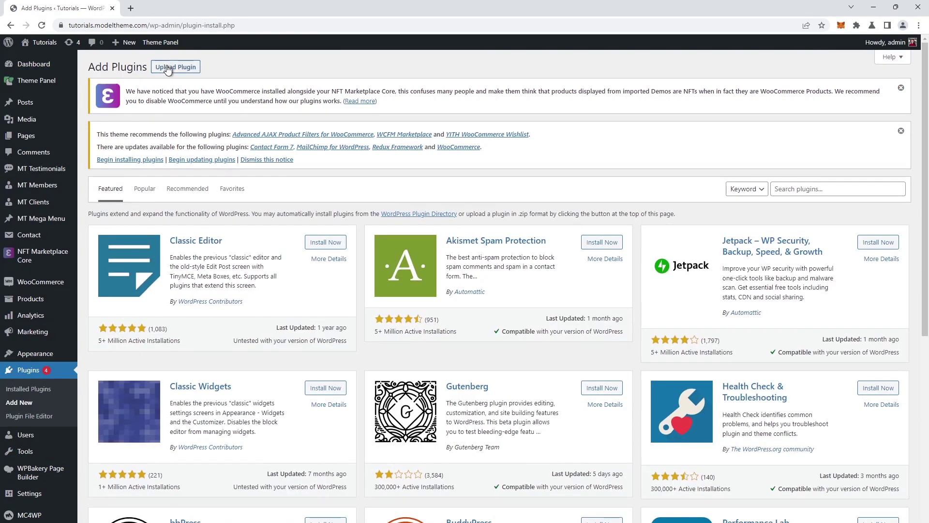
pyautogui.click(175, 67)
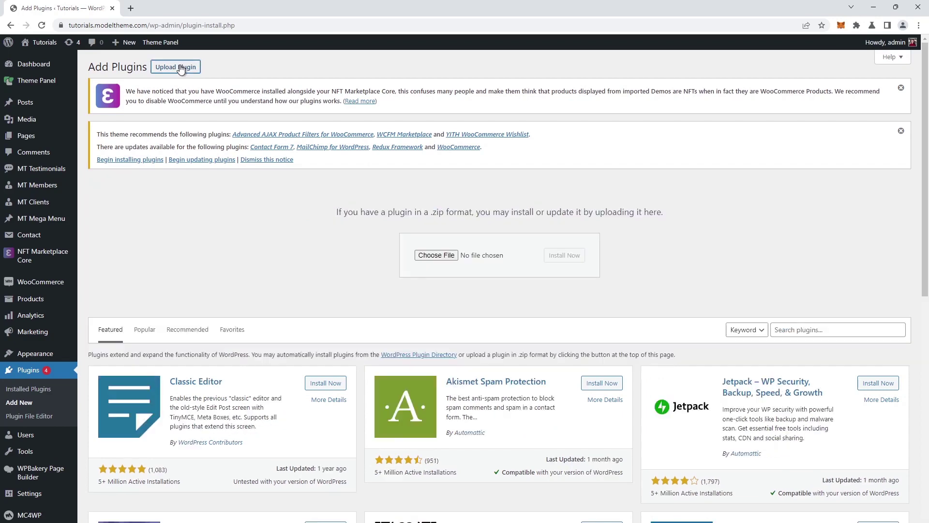
pyautogui.click(432, 260)
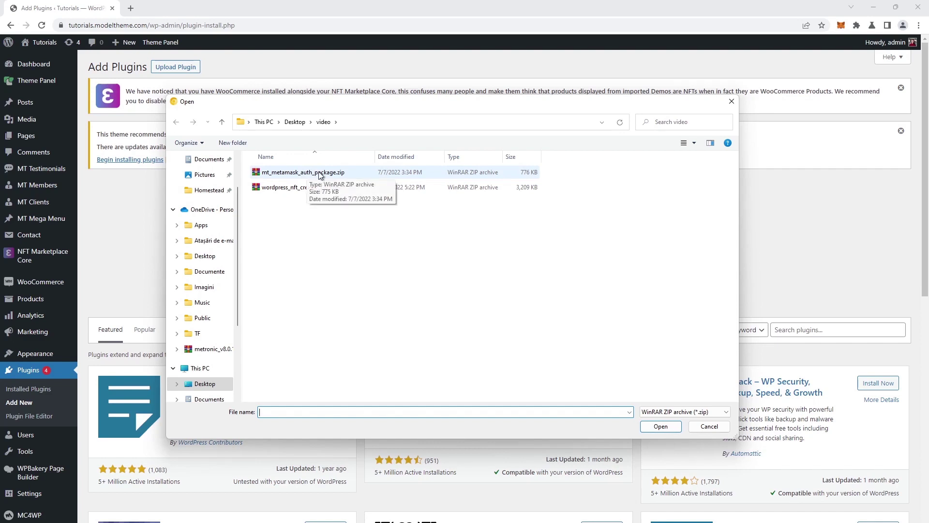
pyautogui.click(320, 174)
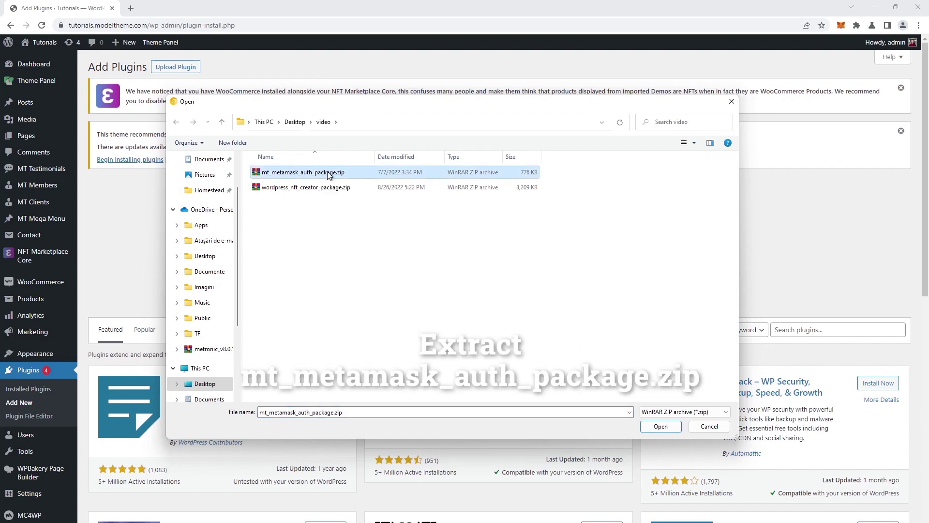
# - Extract mt_metamask_auth_package.zip into its own mt_metamask_auth_package folder
pyautogui.rightClick(318, 172)
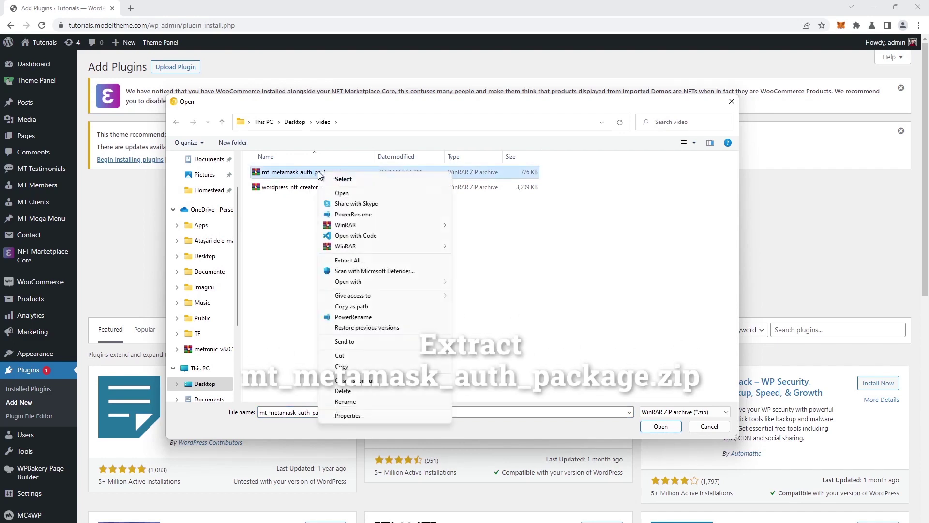
pyautogui.click(362, 262)
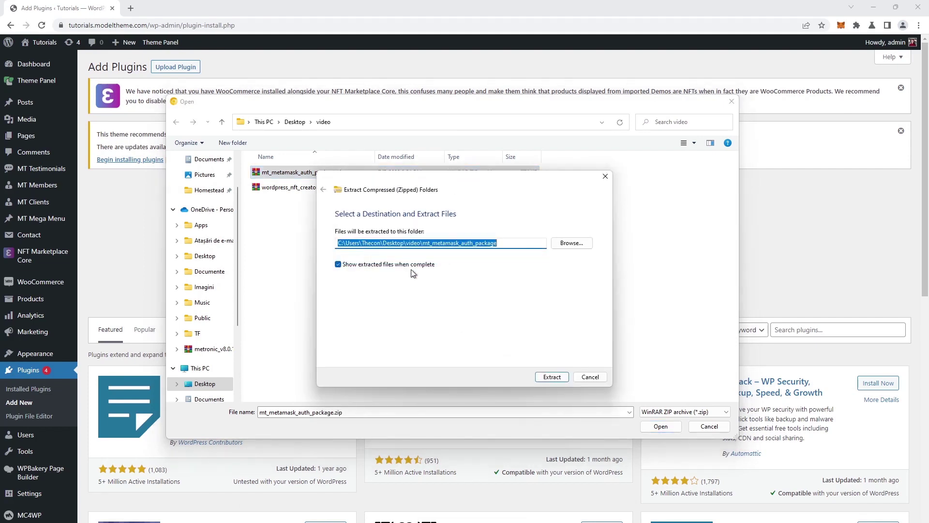
pyautogui.click(552, 377)
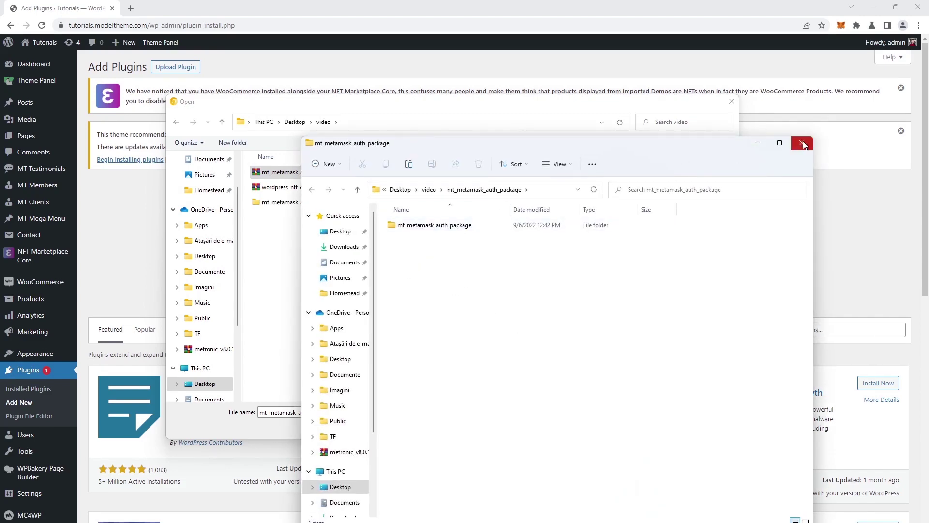
pyautogui.click(802, 143)
# - Select mt-metamask-auth.zip from the extracted package's plugin folder for upload
pyautogui.doubleClick(322, 208)
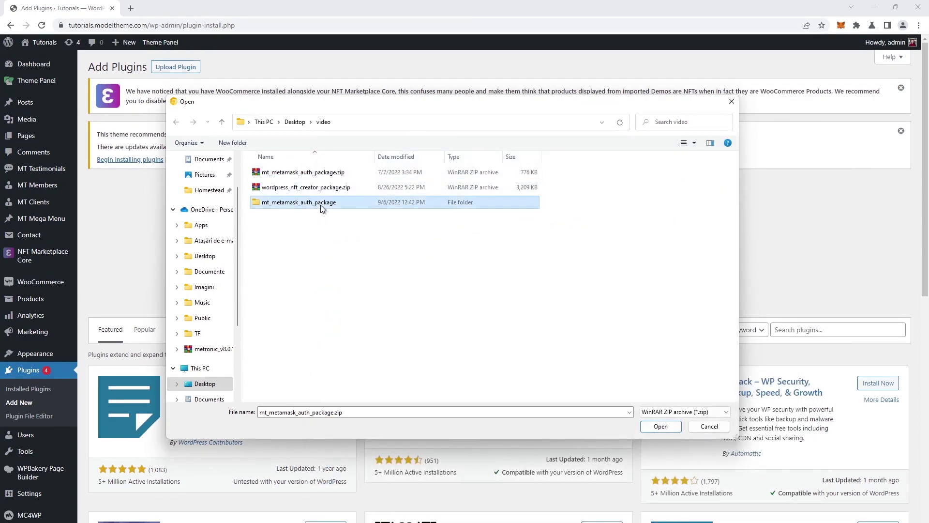
pyautogui.doubleClick(318, 176)
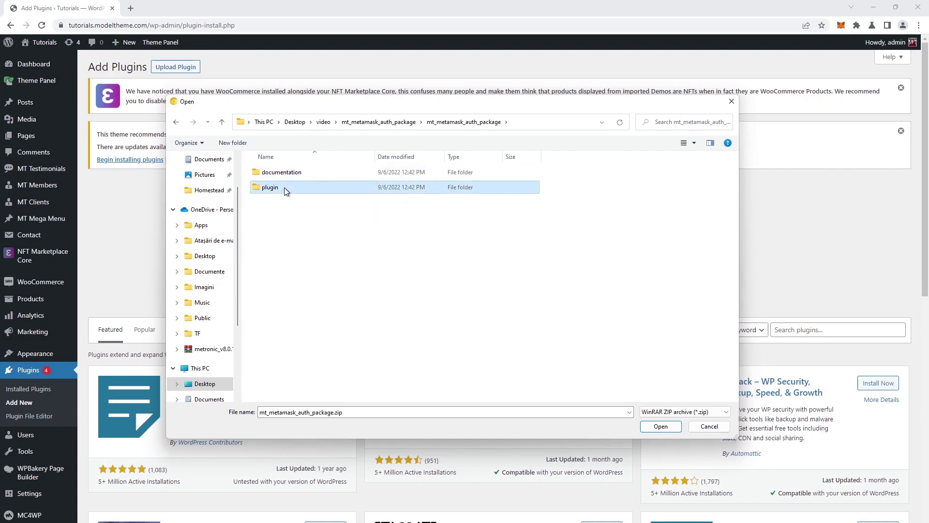
pyautogui.doubleClick(286, 187)
pyautogui.click(302, 173)
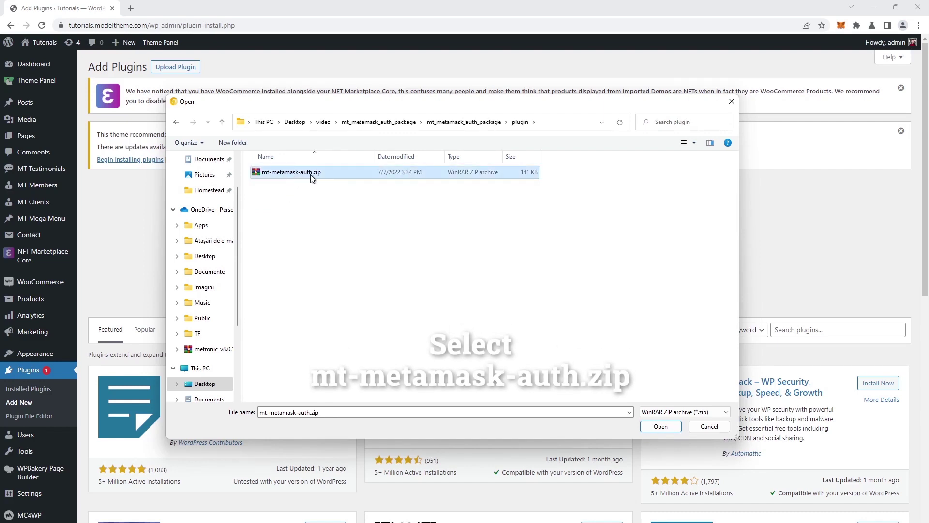
pyautogui.click(661, 426)
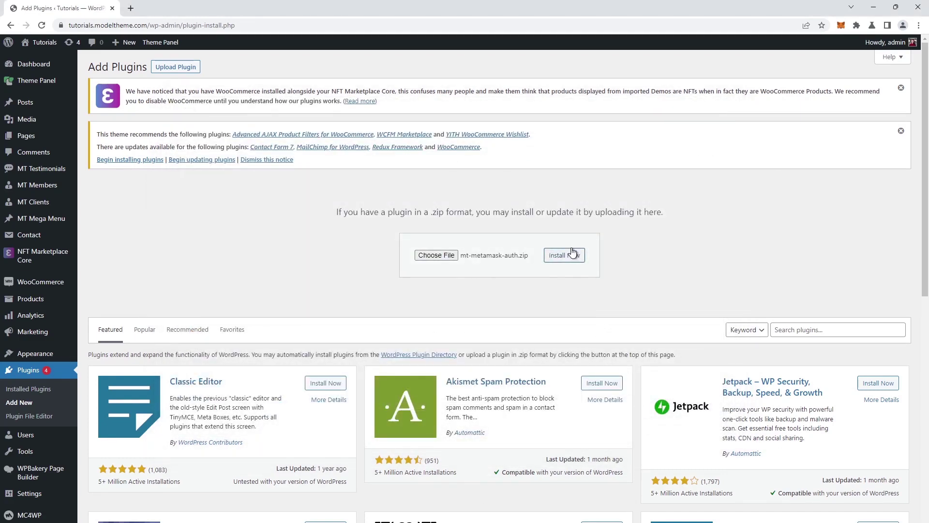
# - Install and activate mt-metamask-auth.zip, then locate MetaMask Authentication in the installed plugins
pyautogui.click(567, 261)
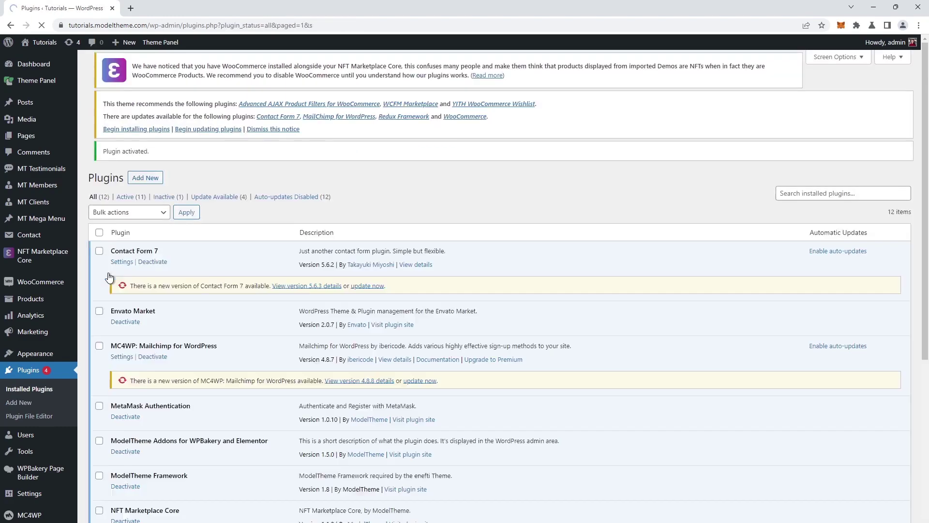
pyautogui.scroll(-4, 109, 275)
pyautogui.scroll(-5, 109, 275)
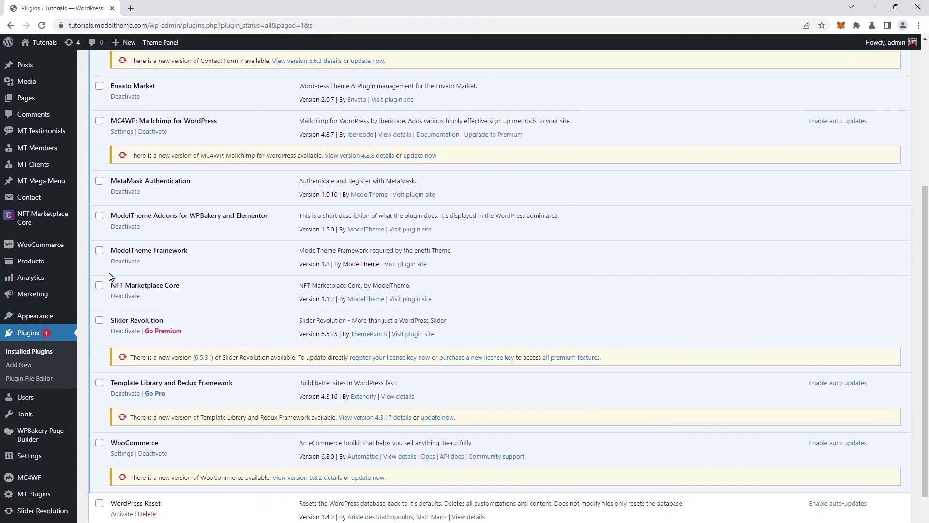
pyautogui.scroll(3, 110, 276)
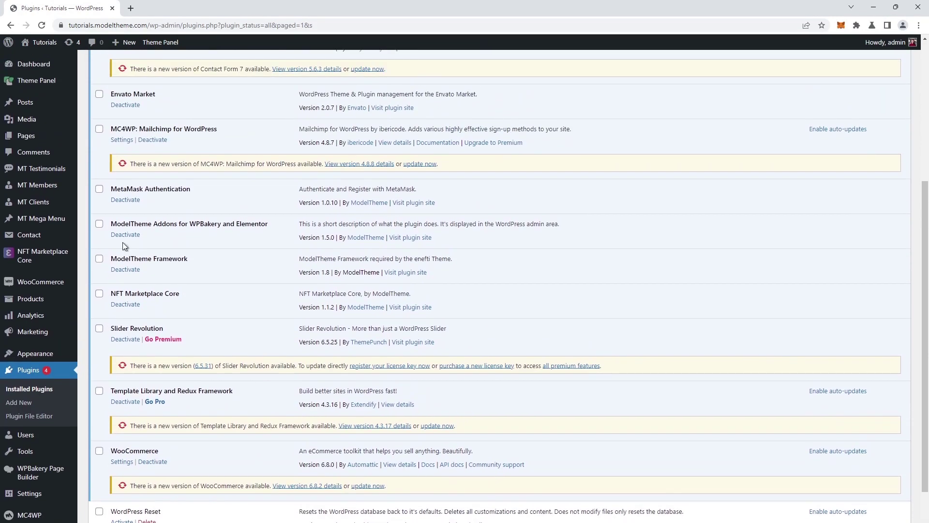
pyautogui.moveTo(183, 189); pyautogui.dragTo(134, 191)
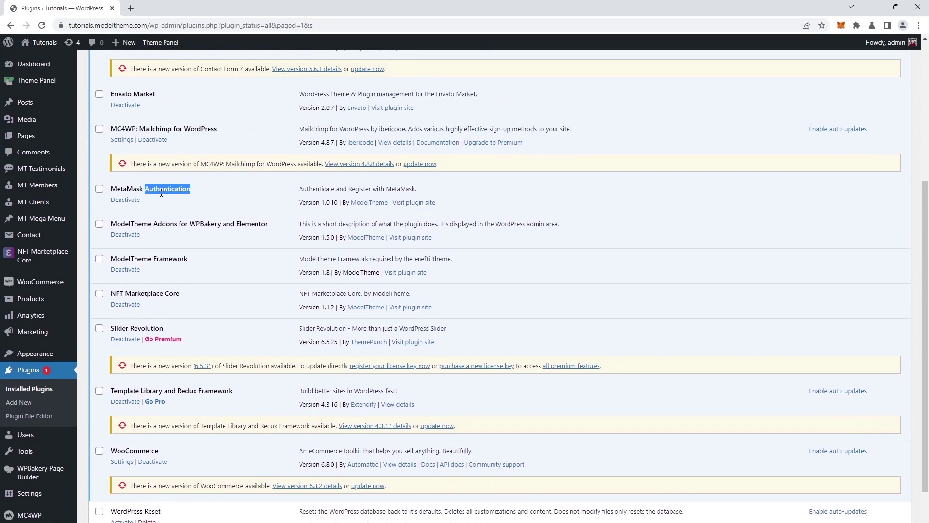
pyautogui.tripleClick(161, 191)
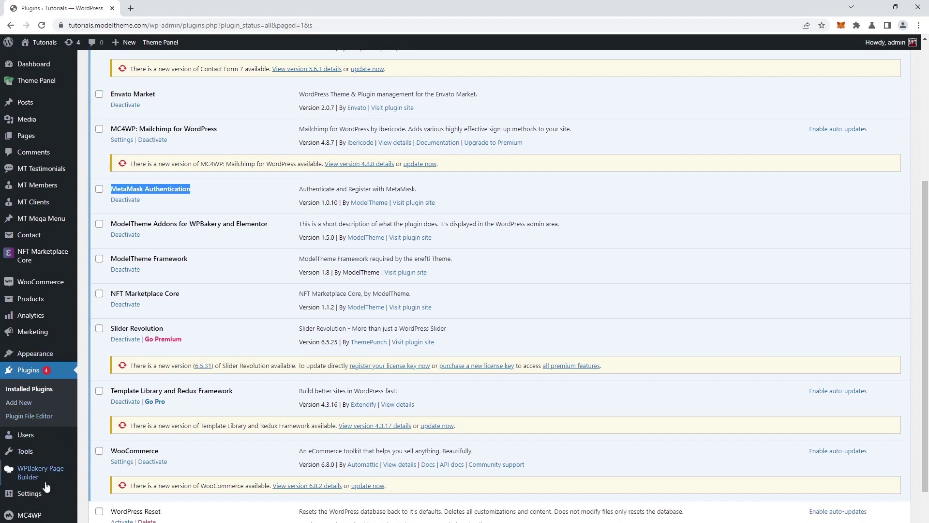
# - Open MT Plugins > MetaMask Authentication and look over its login, WooCommerce and banned-address settings
pyautogui.moveTo(34, 519)
pyautogui.click(96, 520)
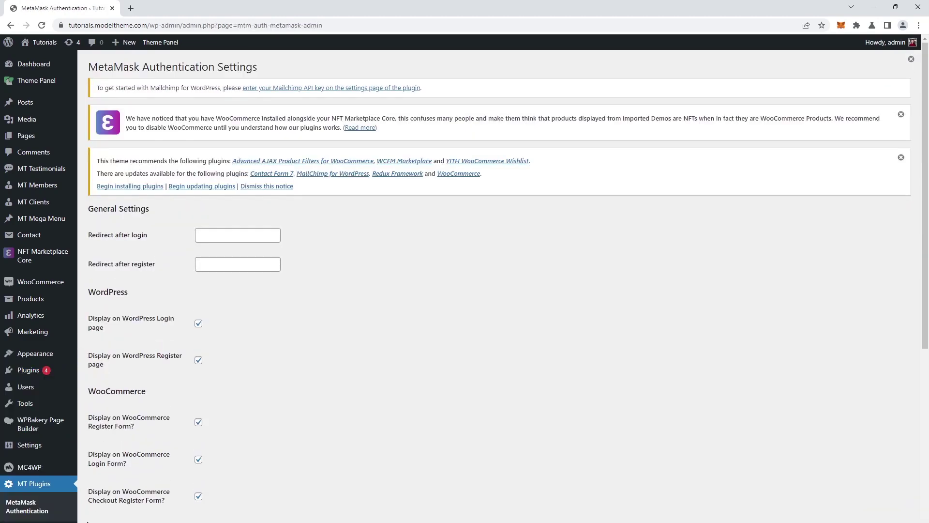
pyautogui.scroll(-3, 276, 377)
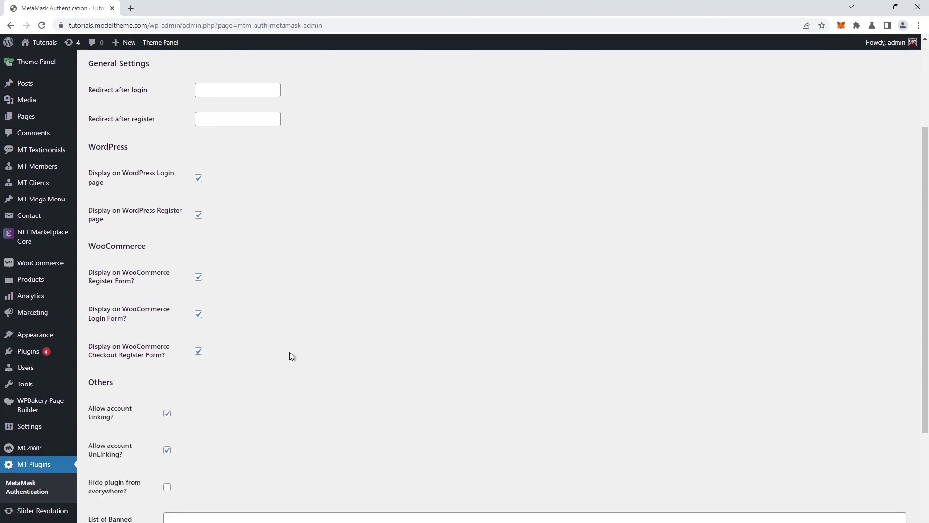
pyautogui.scroll(-4, 290, 352)
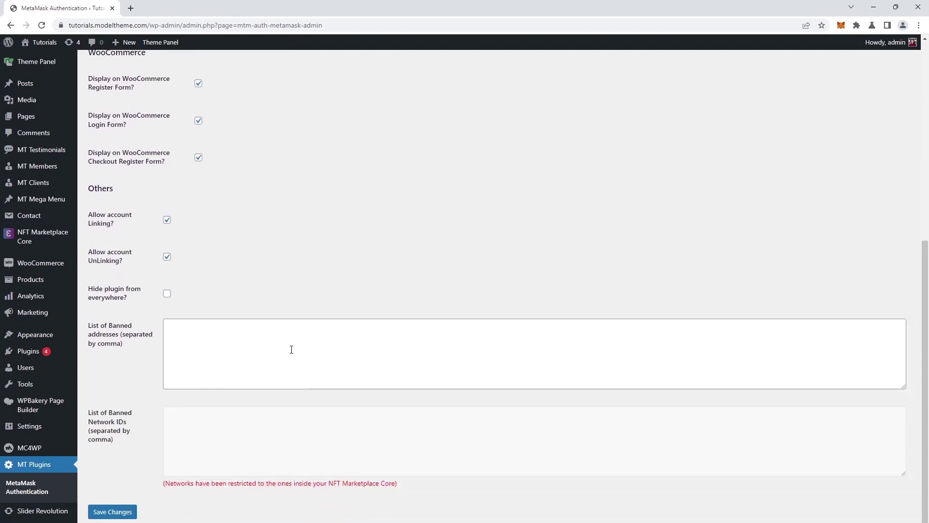
pyautogui.scroll(6, 291, 349)
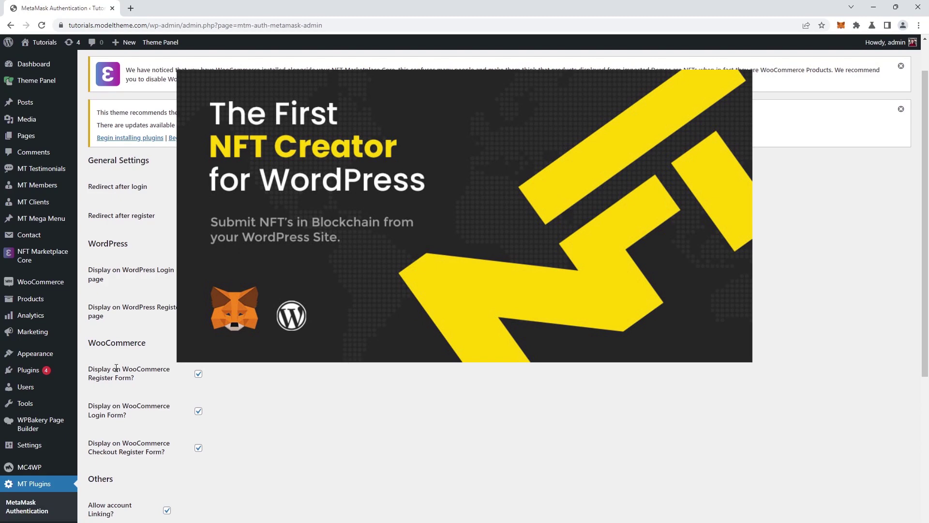
pyautogui.moveTo(67, 375)
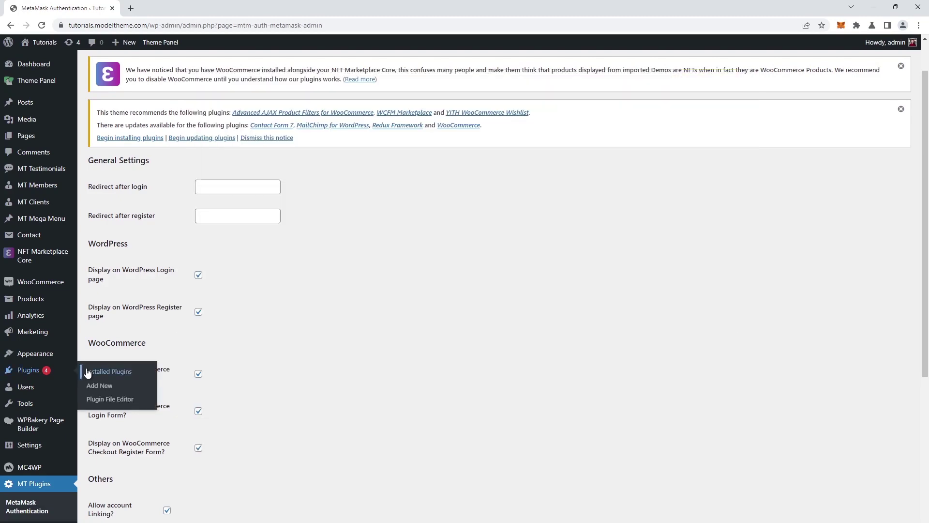
# - Start a new plugin upload and browse to wordpress_nft_creator_package.zip in the video folder
pyautogui.click(92, 386)
pyautogui.click(184, 68)
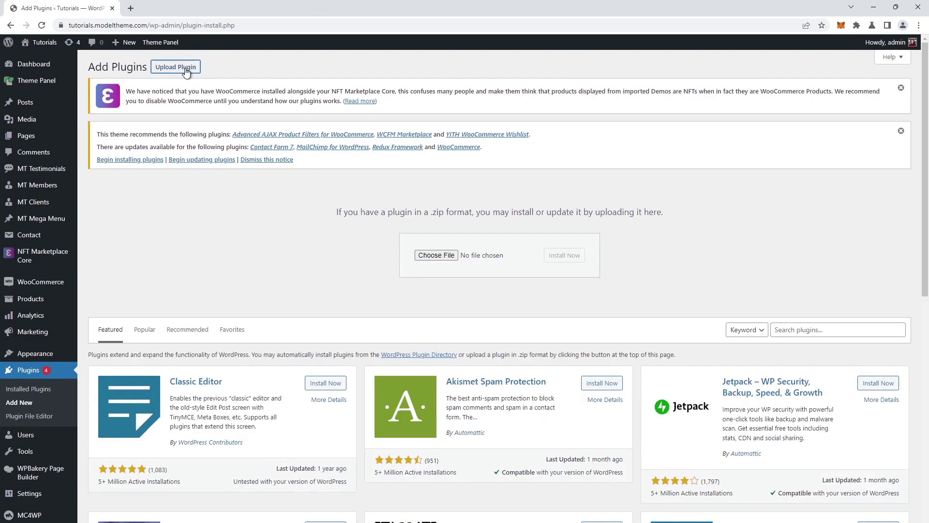
pyautogui.click(432, 256)
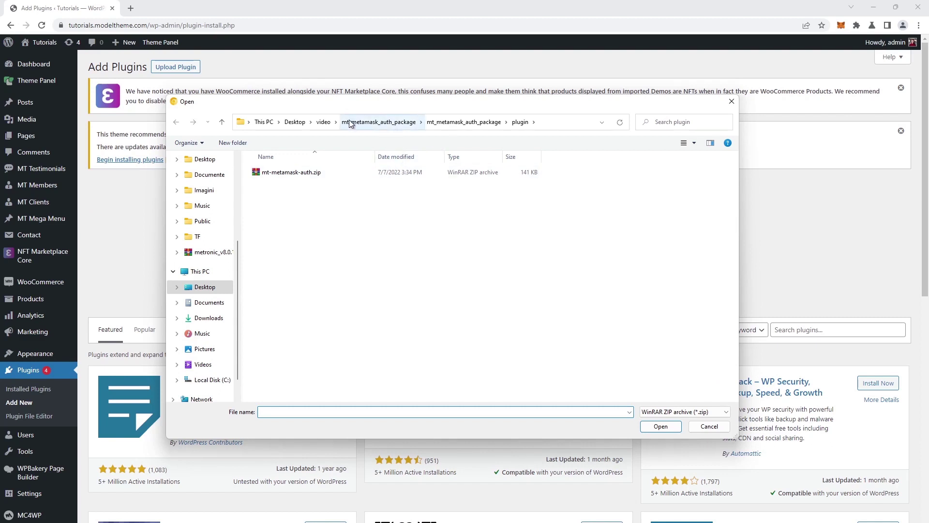
pyautogui.click(323, 122)
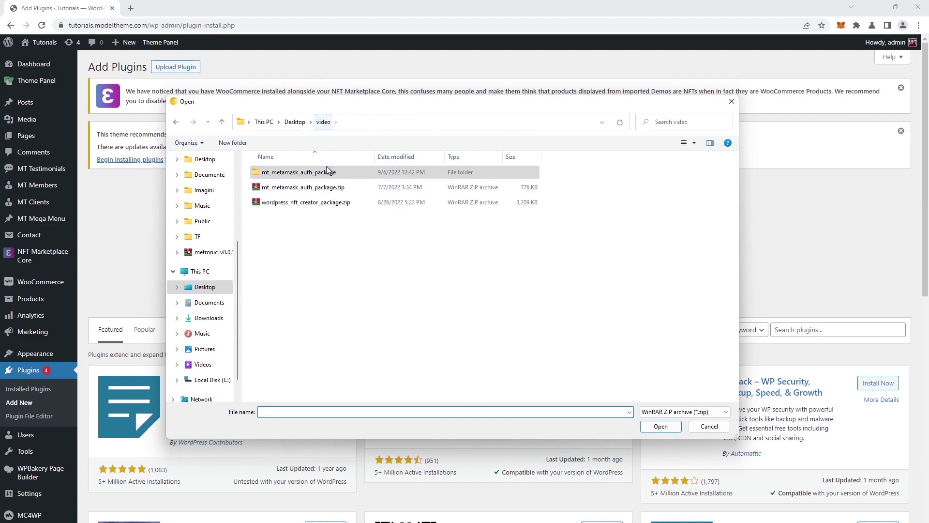
pyautogui.rightClick(318, 205)
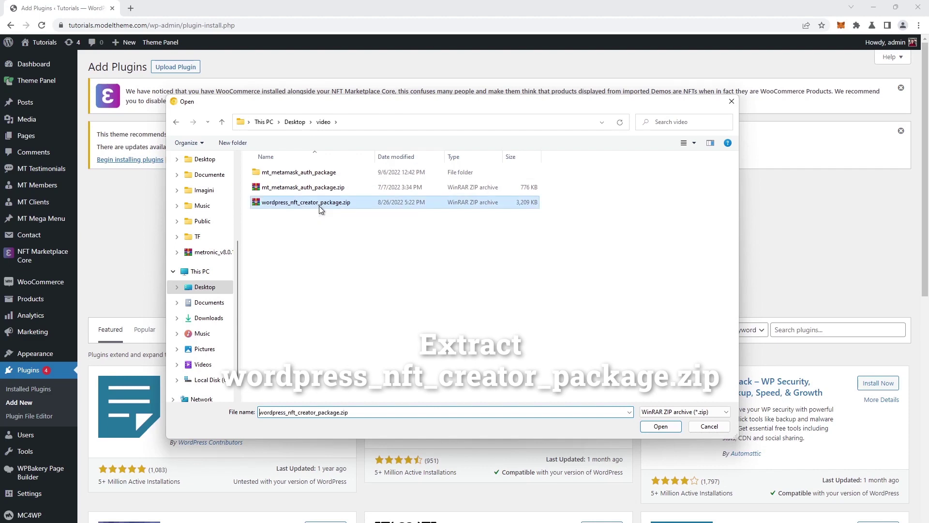
# - Extract wordpress_nft_creator_package.zip next to the original archive
pyautogui.click(352, 295)
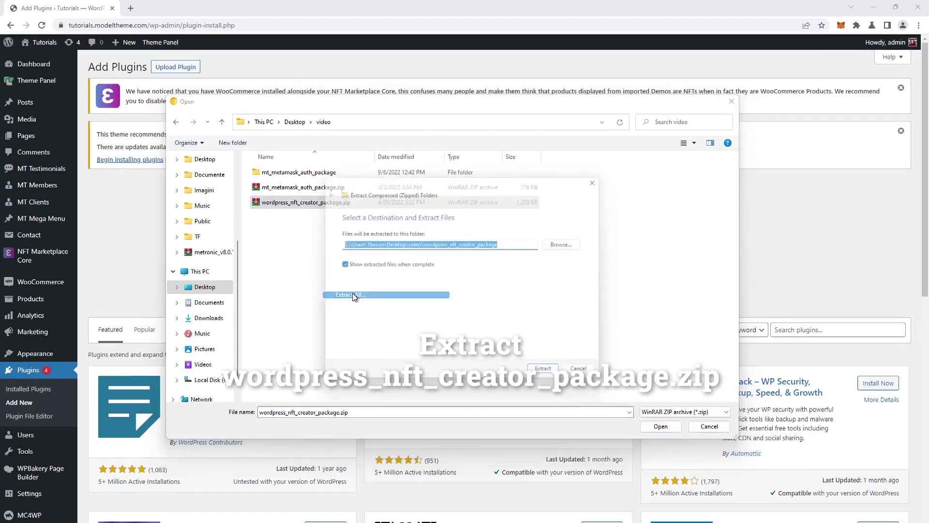
pyautogui.click(552, 377)
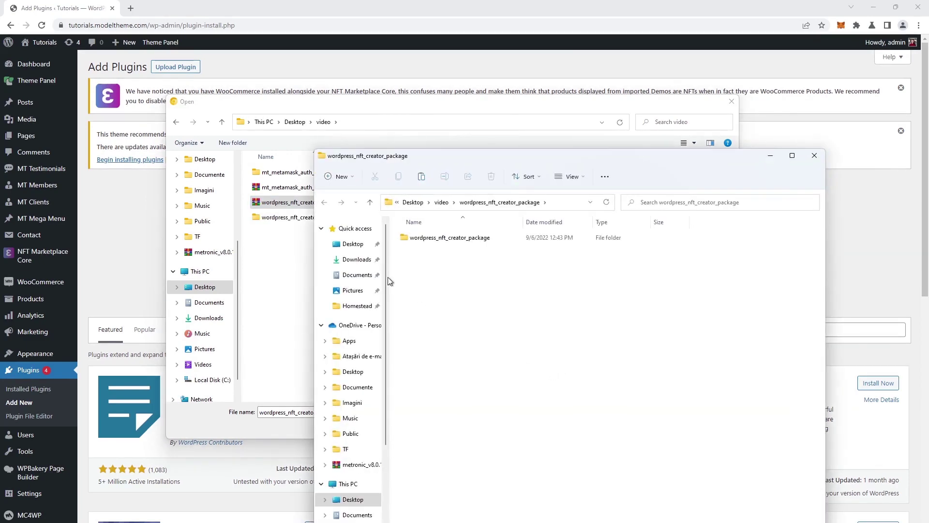
pyautogui.click(813, 155)
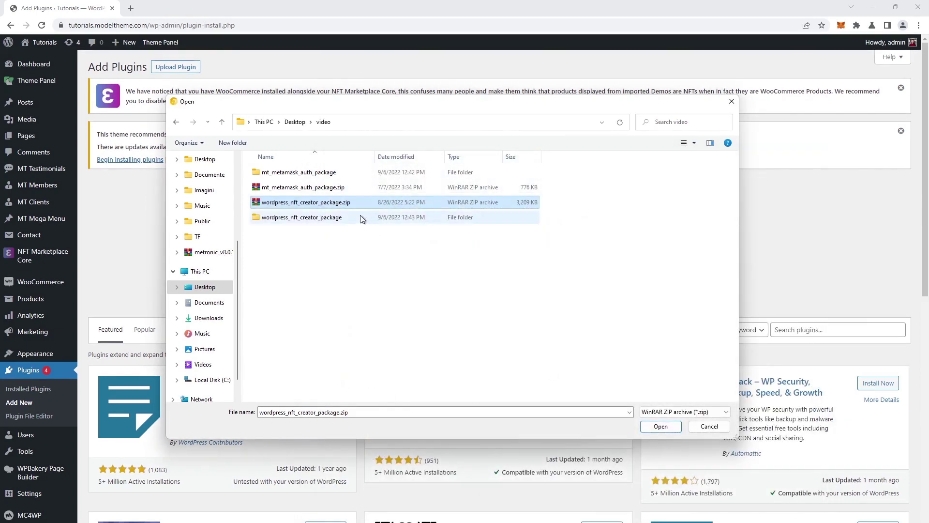
# - Select wpnc.zip from the extracted package's plugin folder for upload
pyautogui.click(328, 221)
pyautogui.doubleClick(328, 220)
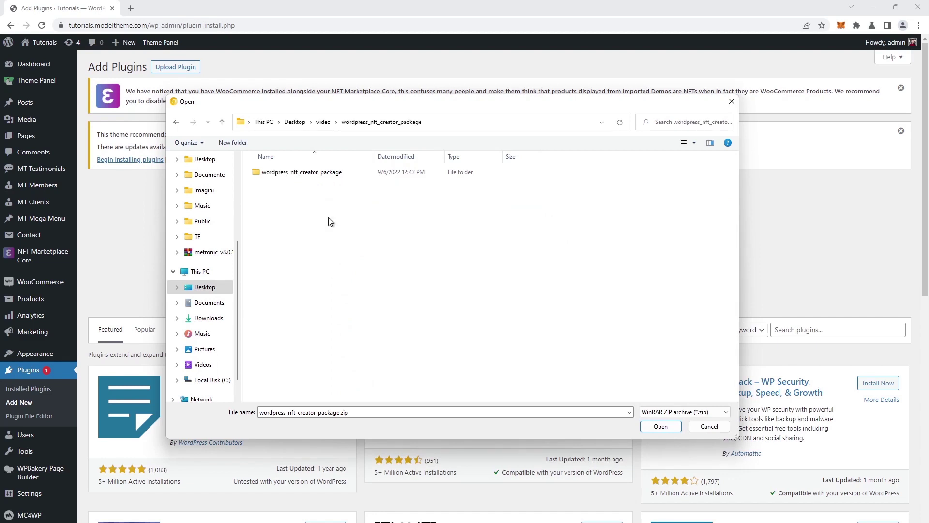
pyautogui.doubleClick(327, 172)
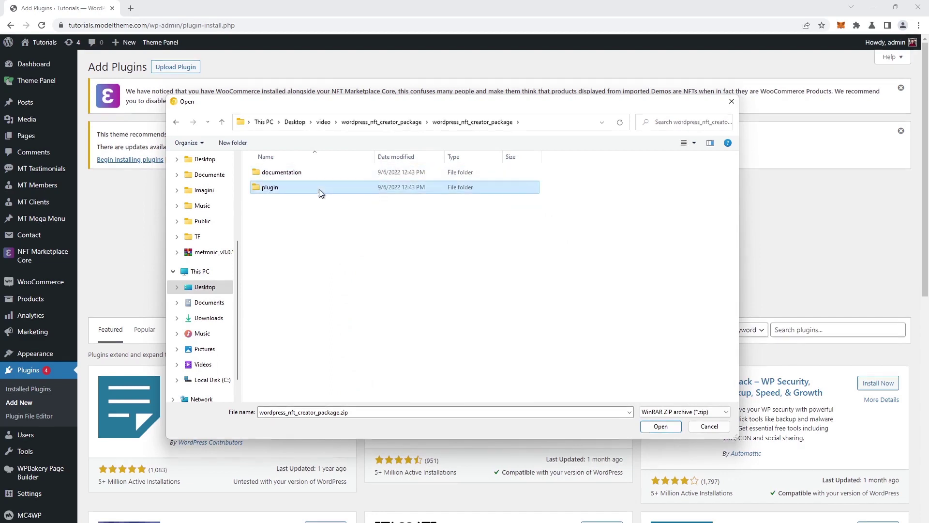
pyautogui.doubleClick(319, 188)
pyautogui.click(323, 174)
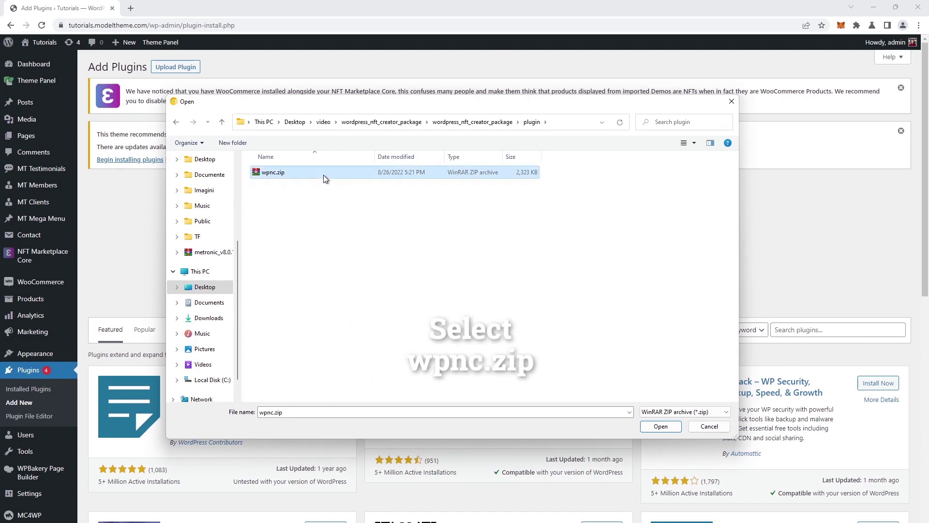
pyautogui.click(675, 430)
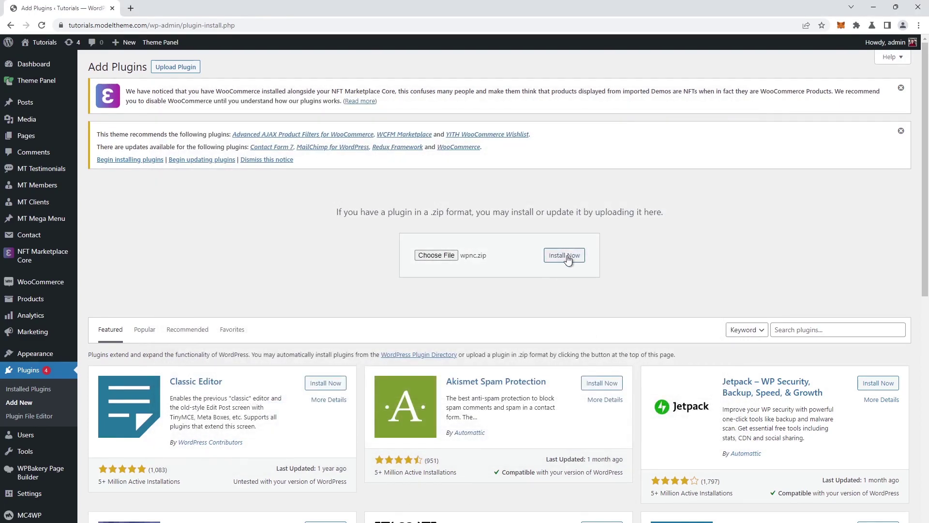
# - Install wpnc.zip and find WordPress NFT Creator active in the Plugins list
pyautogui.click(567, 260)
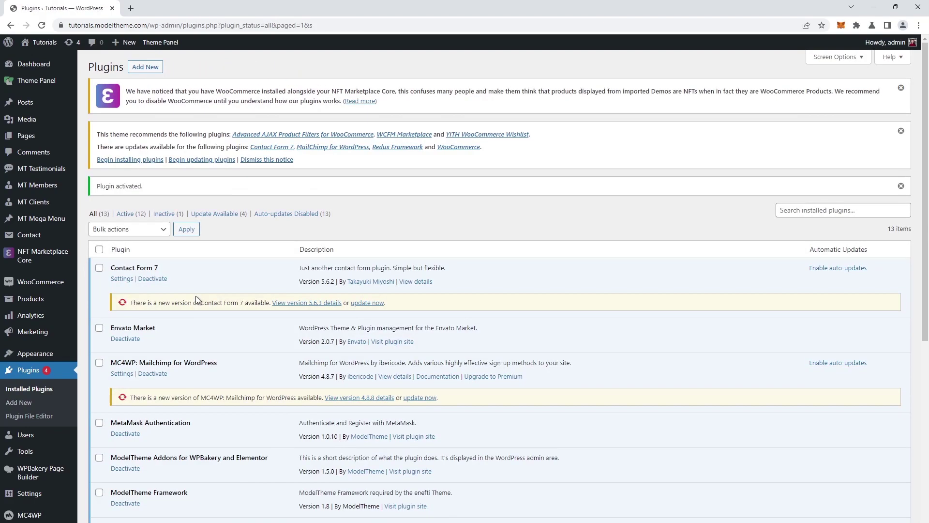
pyautogui.scroll(-4, 198, 297)
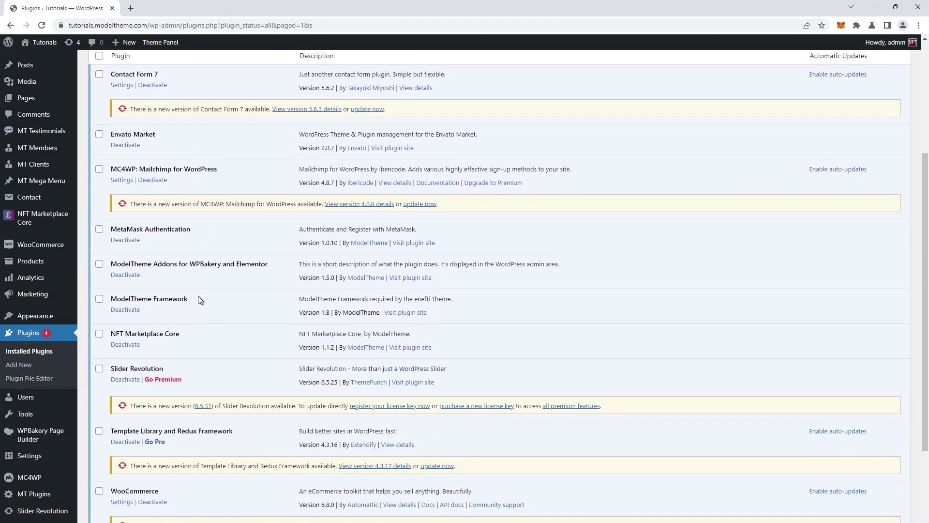
pyautogui.scroll(-2, 193, 301)
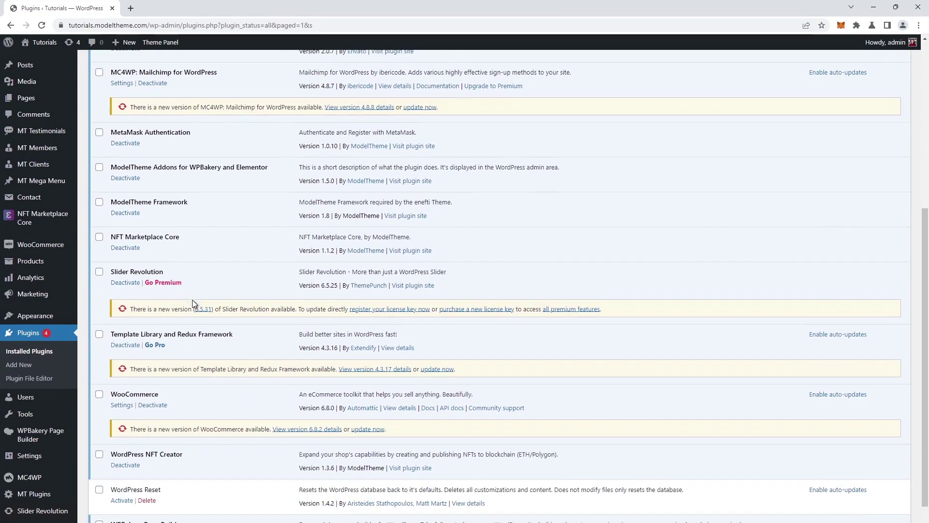
pyautogui.tripleClick(144, 454)
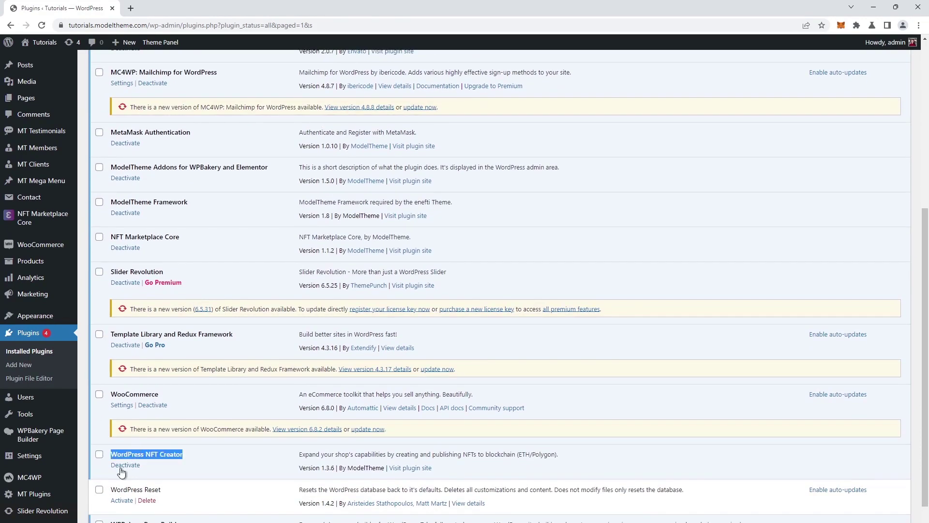
pyautogui.moveTo(38, 497)
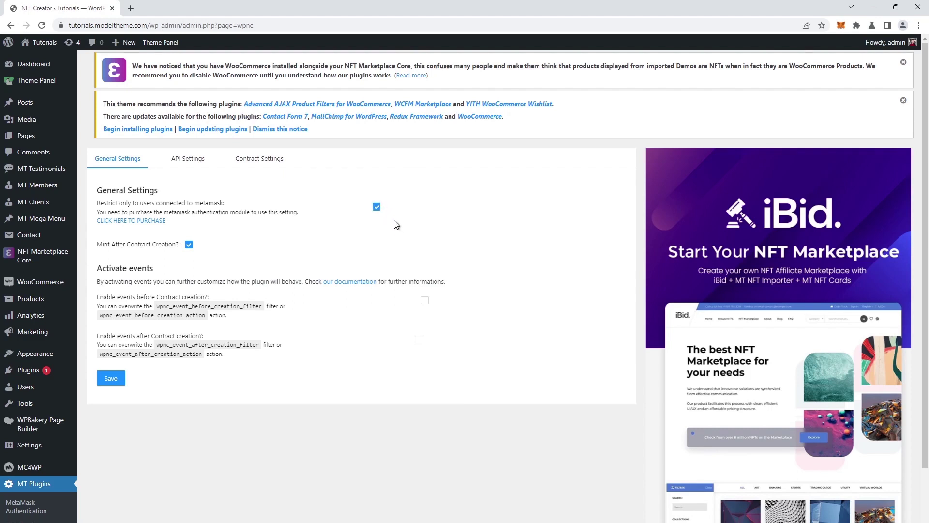
# - Enable events before and after contract creation, save, then go to the Compiled NFT Contract field
pyautogui.click(424, 302)
pyautogui.click(419, 342)
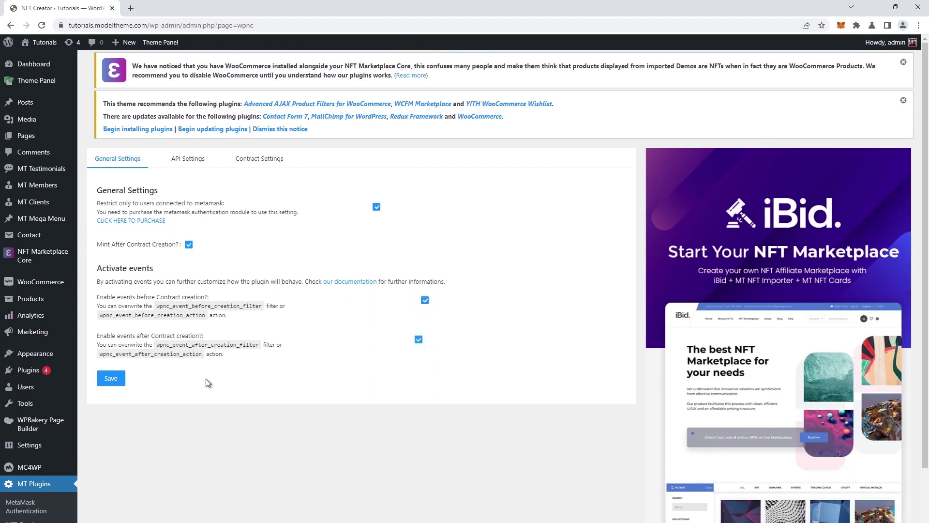
pyautogui.click(102, 380)
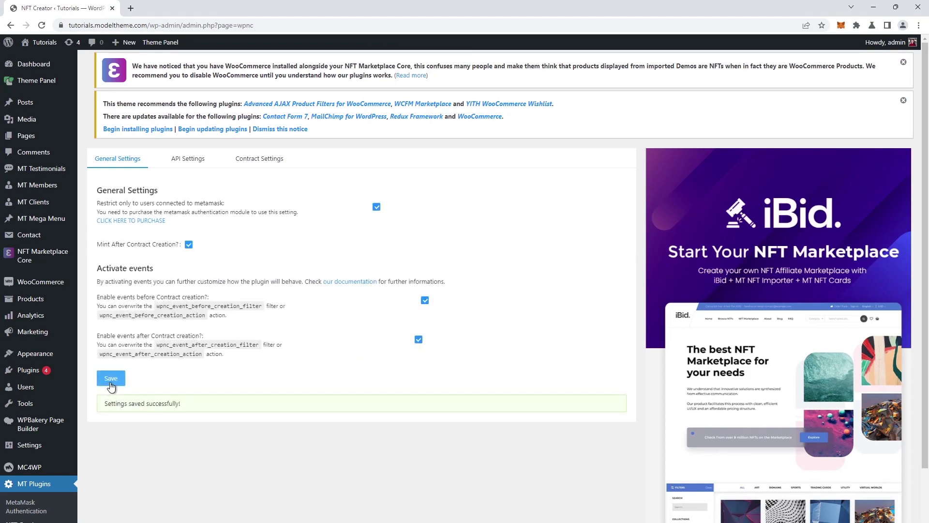
pyautogui.click(262, 162)
pyautogui.click(266, 216)
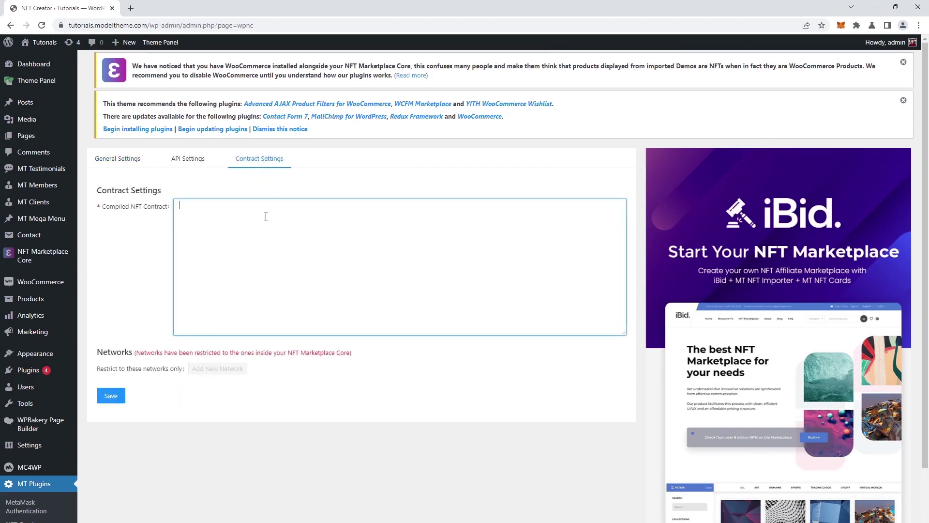
# - Load docs.modeltheme.com/wordpress-nft-creator in a new Chrome tab
pyautogui.click(130, 9)
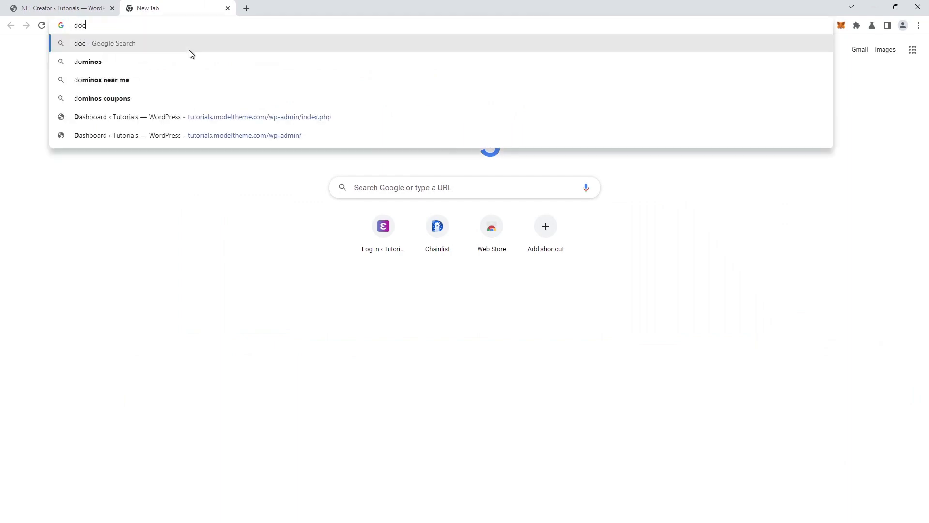
pyautogui.write('s.modeltheme.com/word')
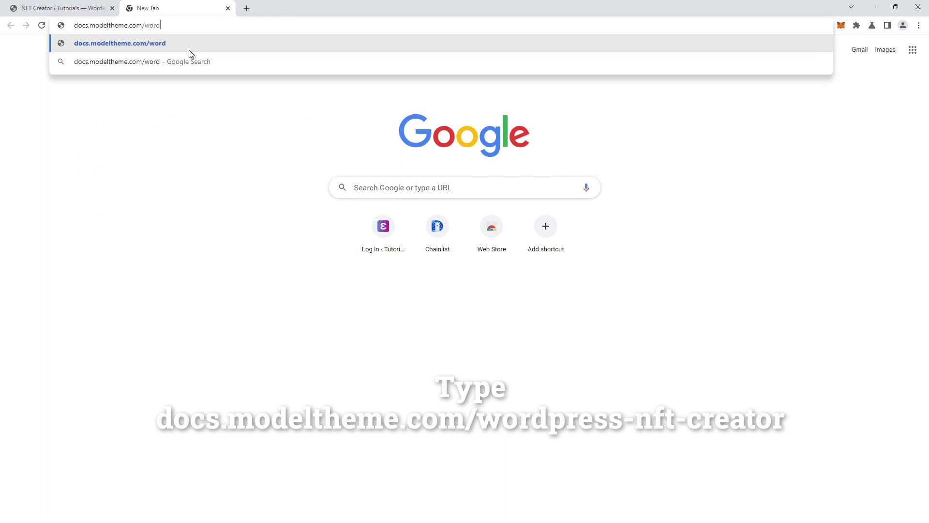
pyautogui.write('press-nft-crea')
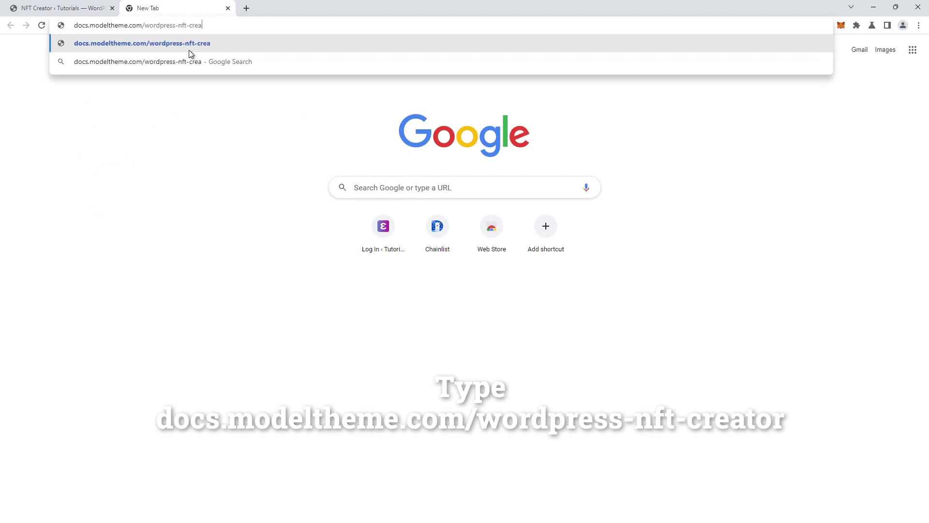
pyautogui.write('tor')
pyautogui.press('Return')
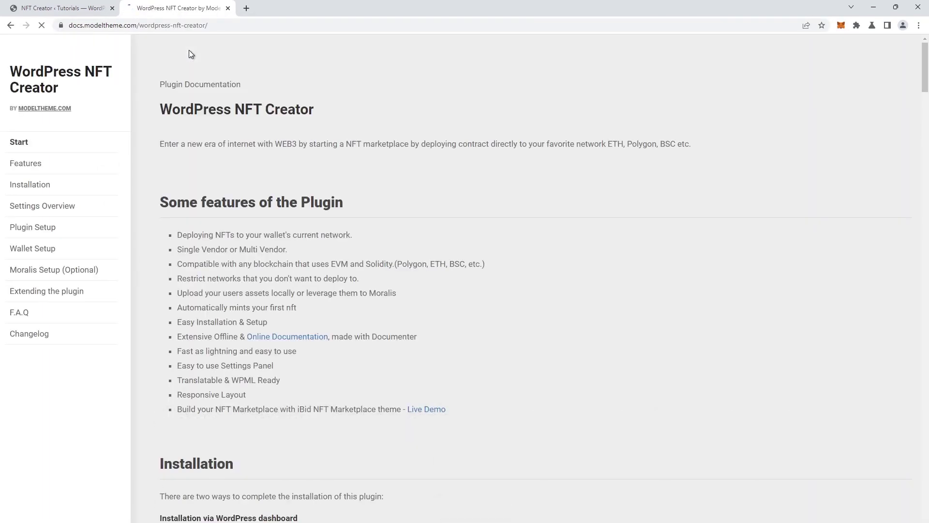
# - Go to the docs' Plugin Setup section and highlight the pre-compiled contract instructions
pyautogui.scroll(-4, 237, 138)
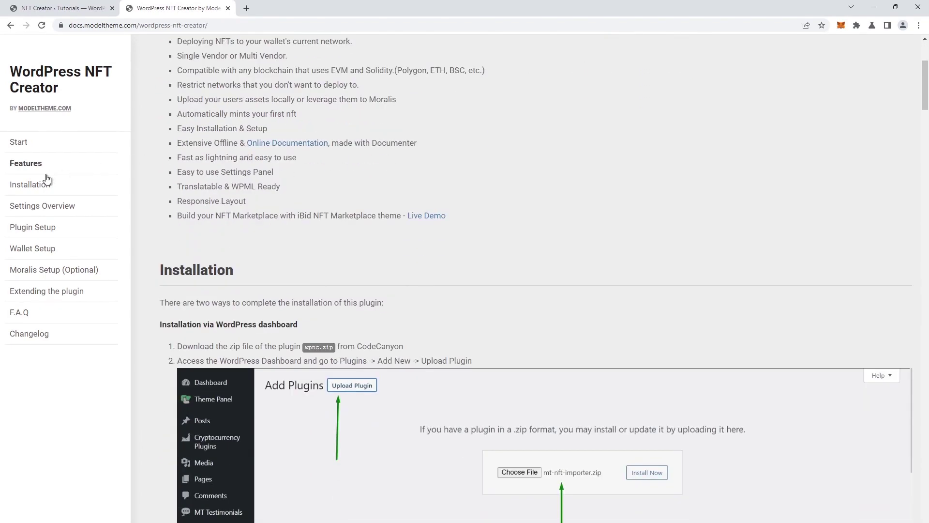
pyautogui.click(30, 230)
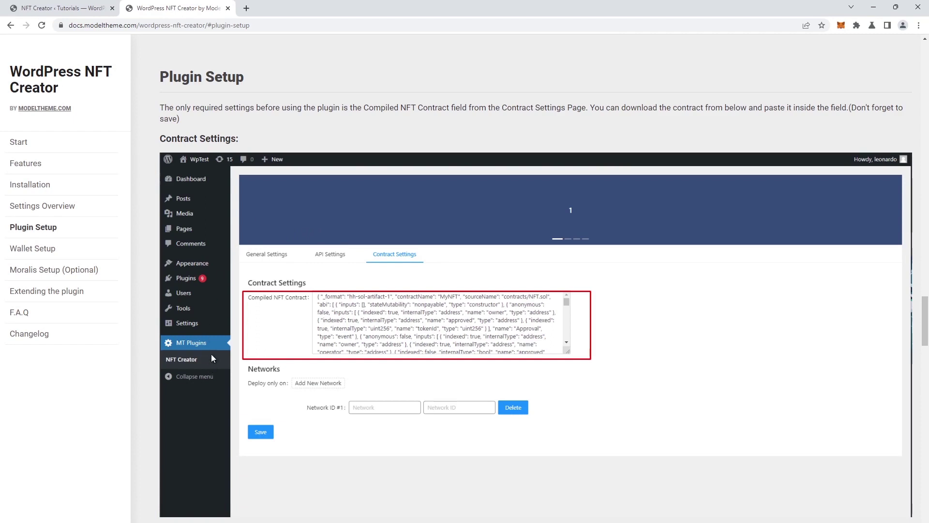
pyautogui.scroll(-4, 211, 354)
pyautogui.scroll(-1, 219, 303)
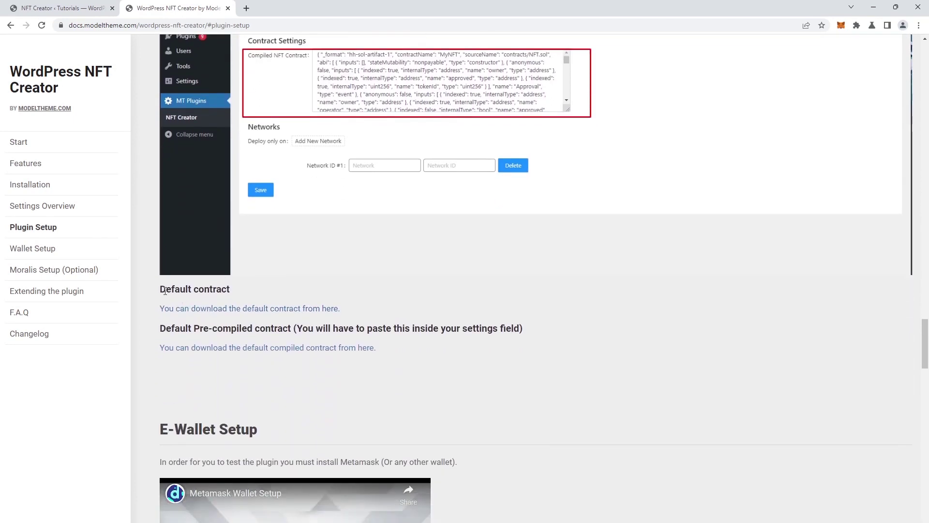
pyautogui.moveTo(166, 289); pyautogui.dragTo(228, 289)
pyautogui.moveTo(161, 329); pyautogui.dragTo(524, 330)
pyautogui.click(295, 333)
pyautogui.moveTo(292, 332); pyautogui.dragTo(511, 332)
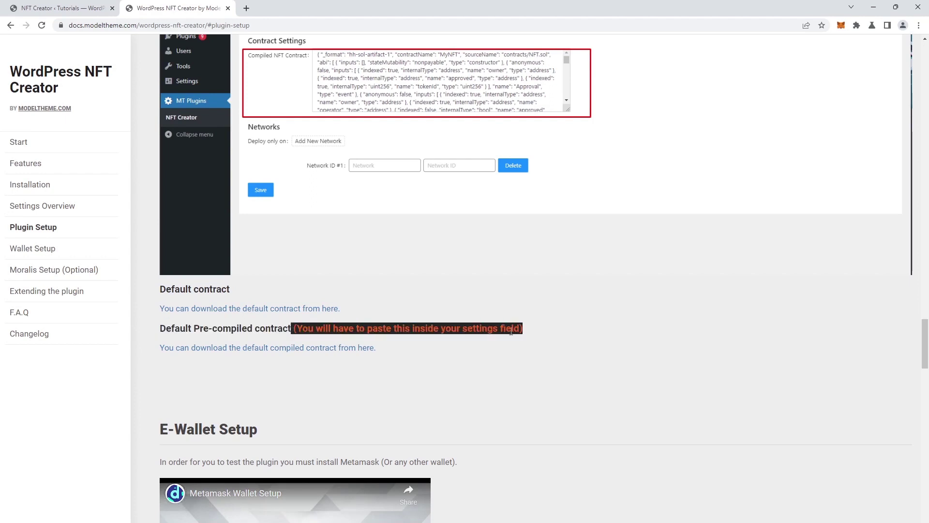
# - Copy the full default compiled contract JSON and return to the NFT Creator tab
pyautogui.click(306, 348)
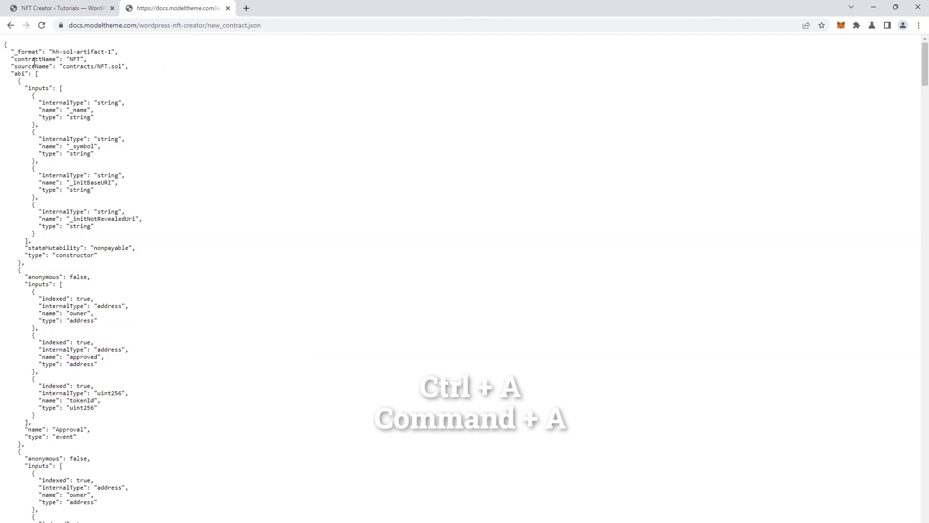
pyautogui.hotkey('ctrl', 'a')
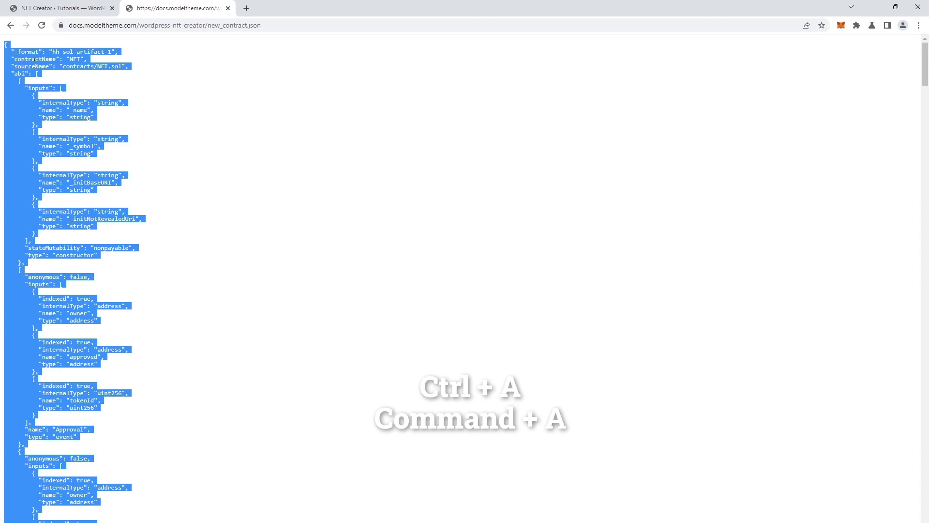
pyautogui.hotkey('ctrl', 'c')
pyautogui.click(69, 9)
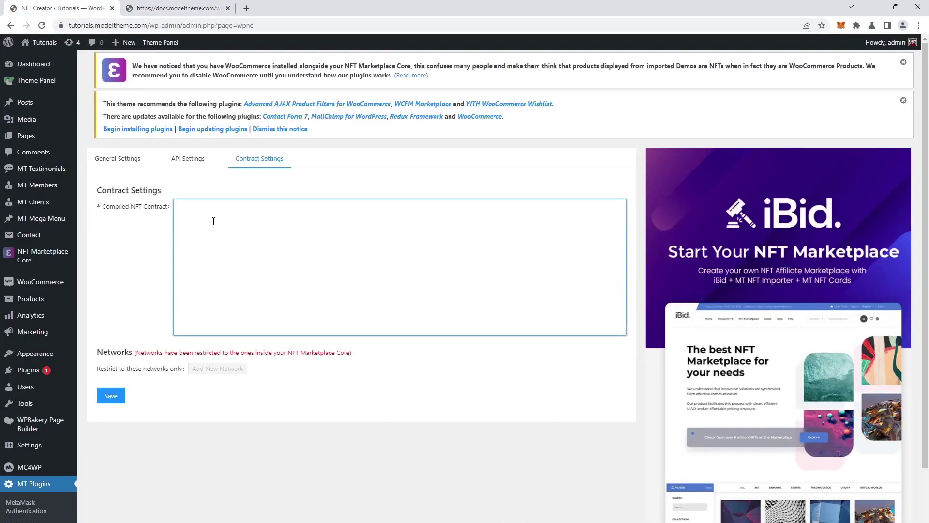
# - Paste the compiled contract JSON into the Compiled NFT Contract field and save the settings
pyautogui.hotkey('ctrl', 'v')
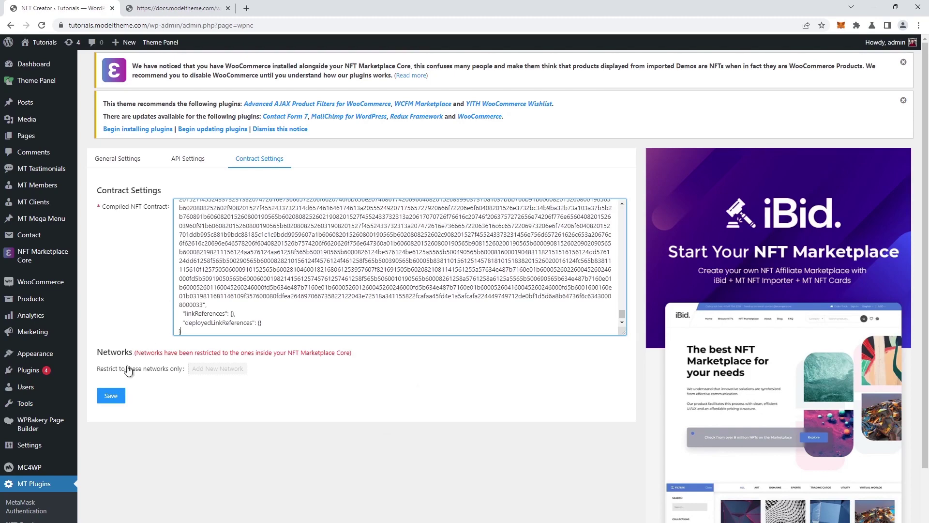
pyautogui.click(111, 395)
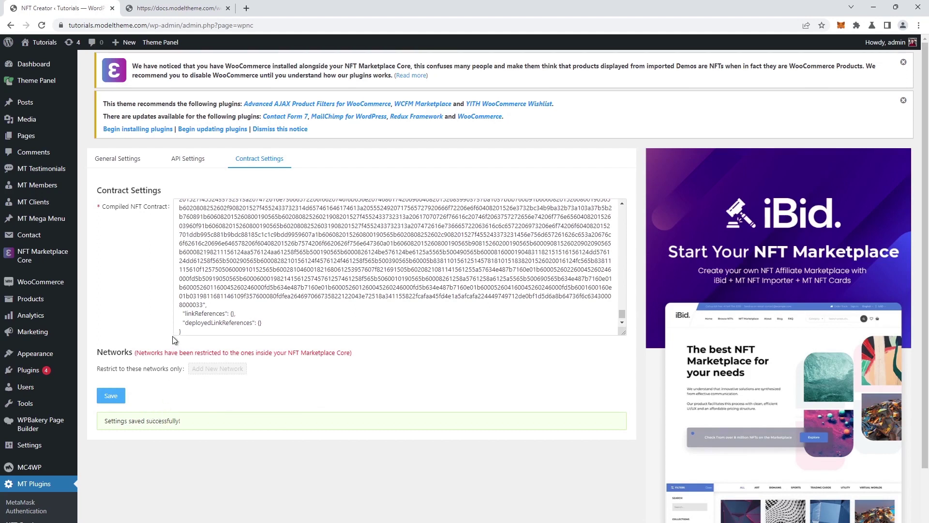
pyautogui.click(176, 234)
pyautogui.moveTo(42, 138)
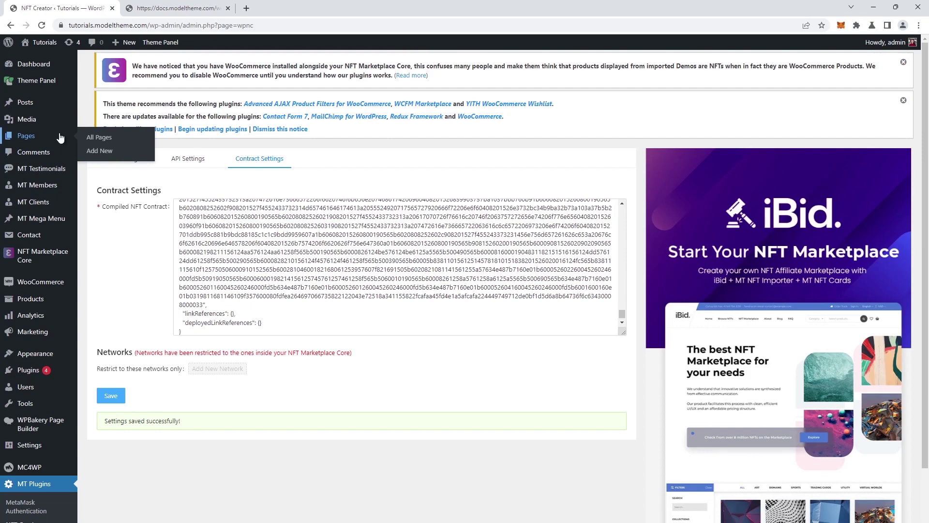
# - From All Pages, open the Create Digital Asset page's live view in a new tab
pyautogui.click(86, 139)
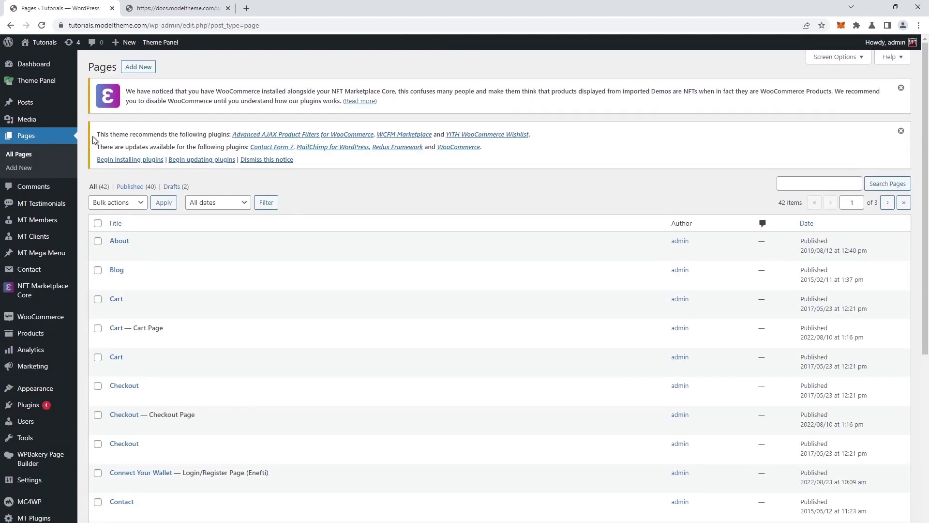
pyautogui.scroll(-5, 221, 242)
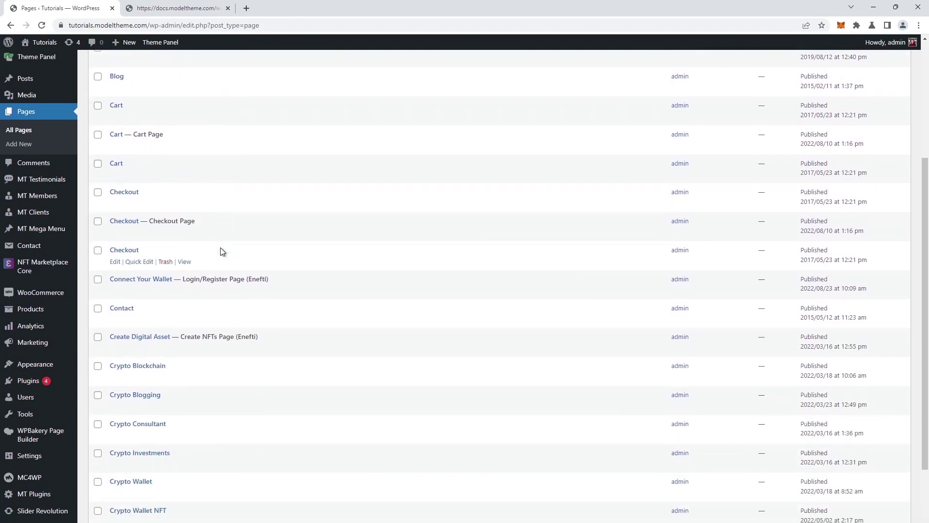
pyautogui.scroll(-1, 220, 247)
pyautogui.scroll(2, 220, 248)
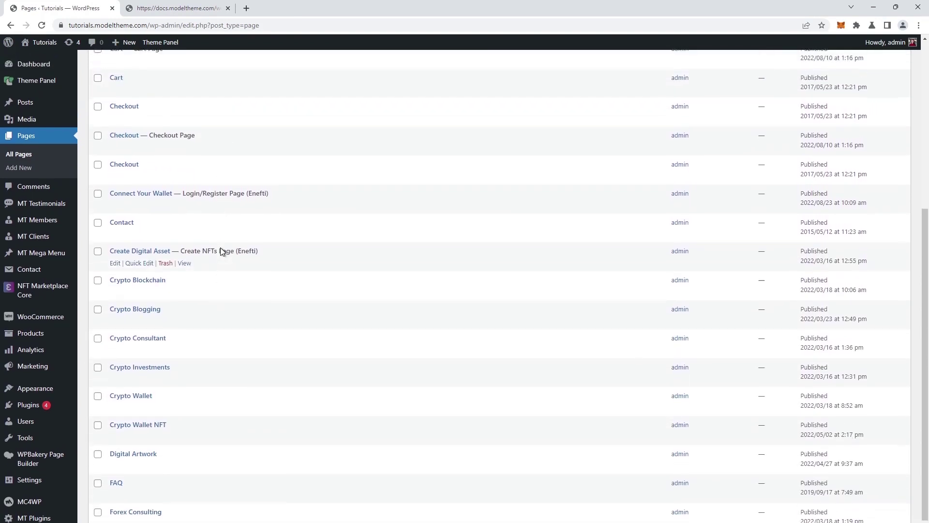
pyautogui.scroll(2, 220, 248)
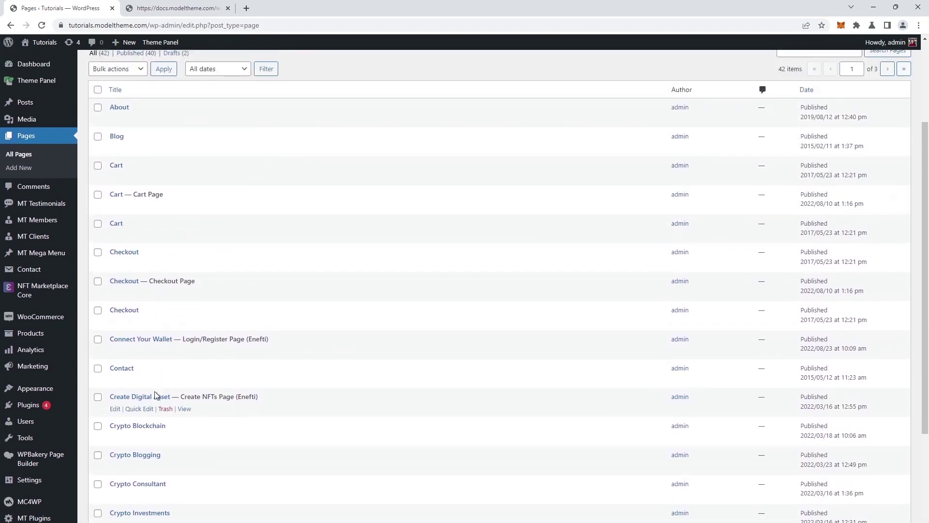
pyautogui.middleClick(185, 409)
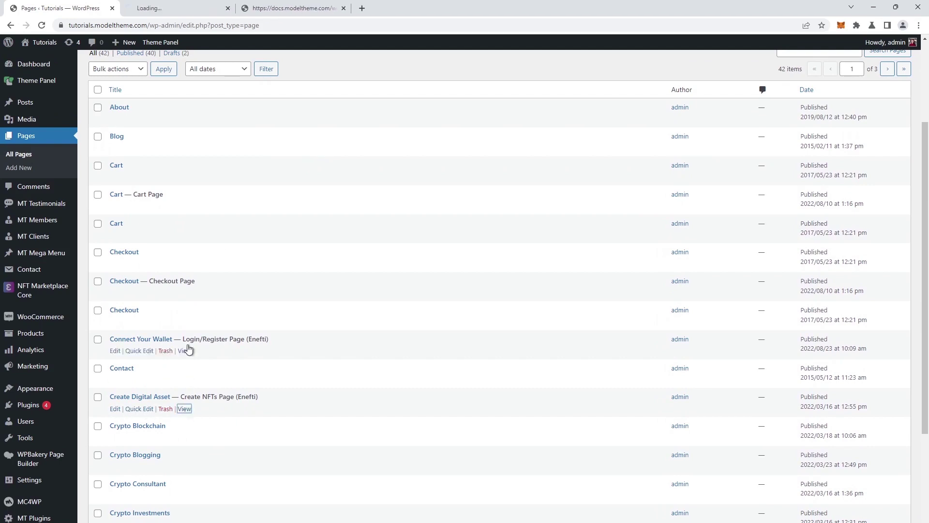
pyautogui.click(176, 9)
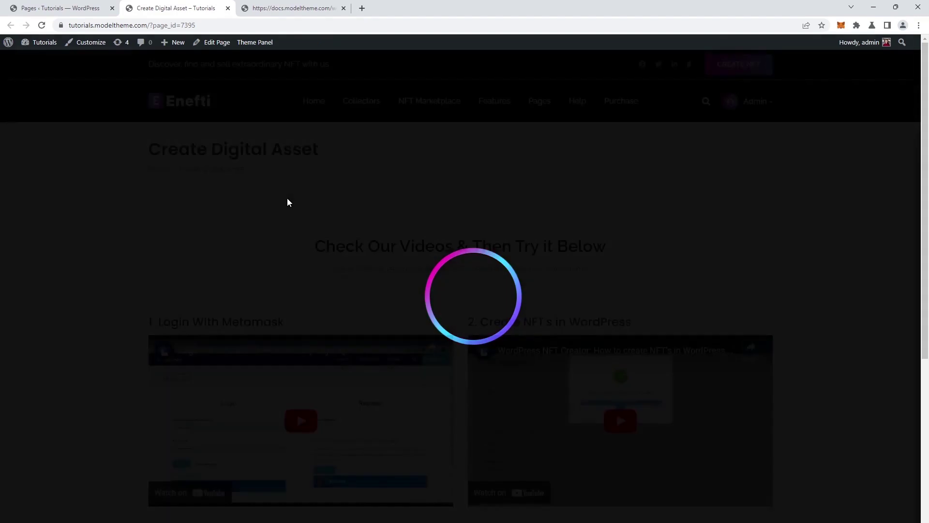
# - Start Link Account to MetaMask under '3. Try it now!' to bring up MetaMask's unlock prompt
pyautogui.scroll(-6, 288, 202)
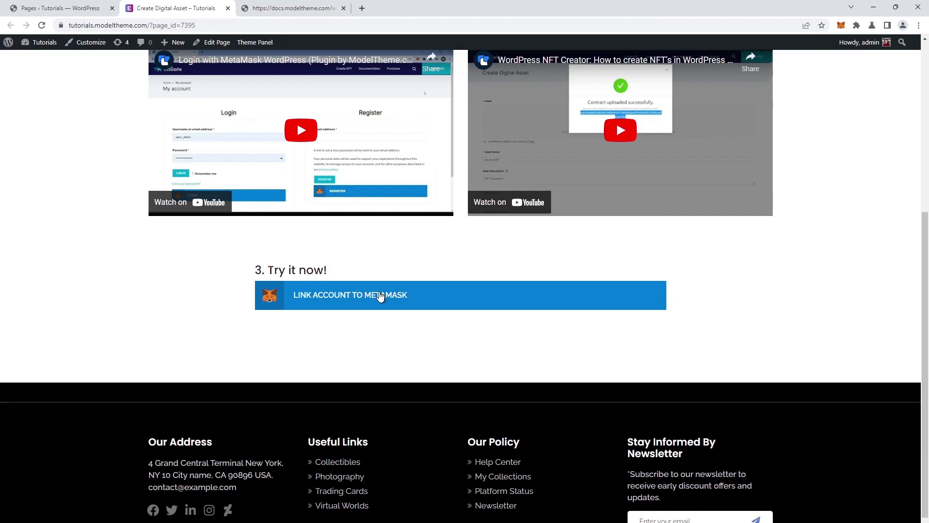
pyautogui.click(380, 296)
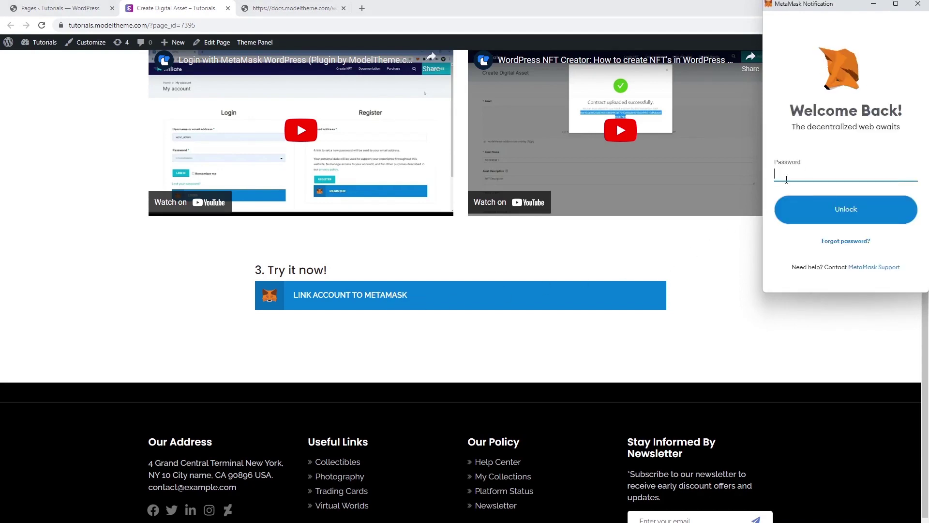
# - Unlock MetaMask with the wallet password and sign the login signature request
pyautogui.write('a')
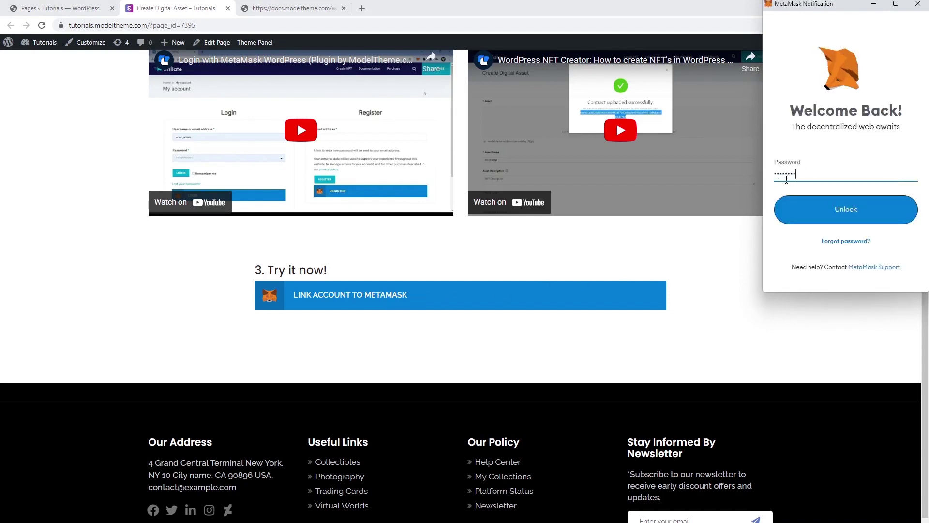
pyautogui.press('Return')
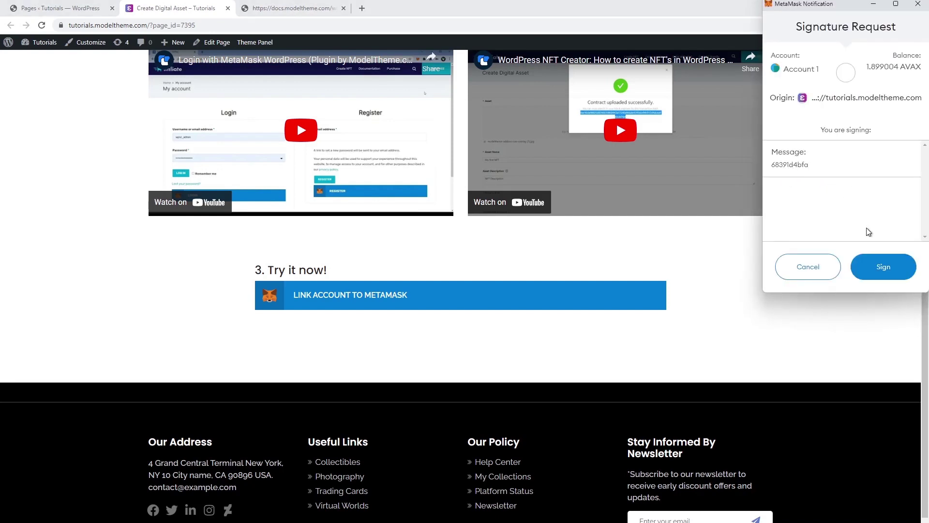
pyautogui.click(879, 265)
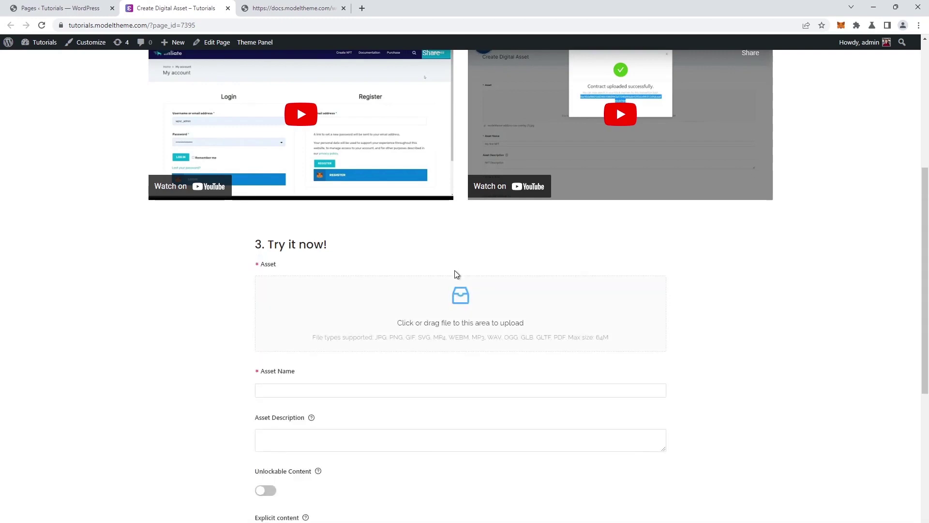
# - Scroll down to the empty NFT creation form with upload, name, description and Create NFT fields
pyautogui.scroll(-1, 455, 273)
pyautogui.scroll(-2, 454, 271)
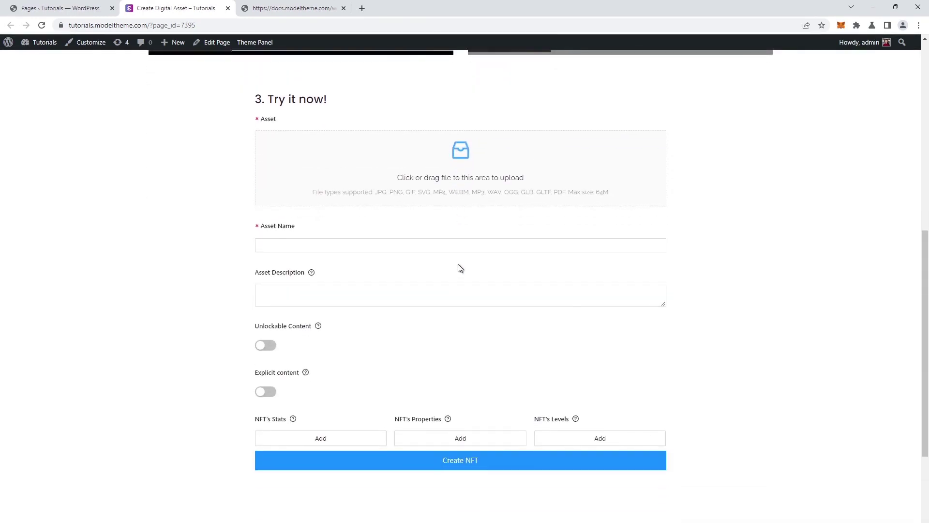